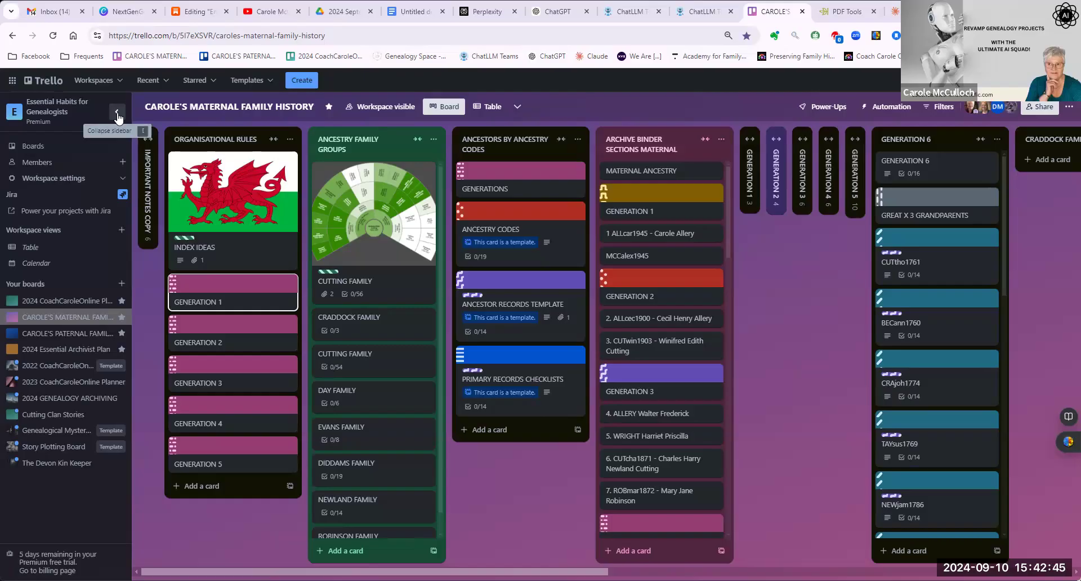
# Collapse the workspace sidebar and move the ARCHIVE BINDER SECTIONS MATERNAL list ahead of the ANCESTORS BY ANCESTRY CODES list
pyautogui.click(117, 116)
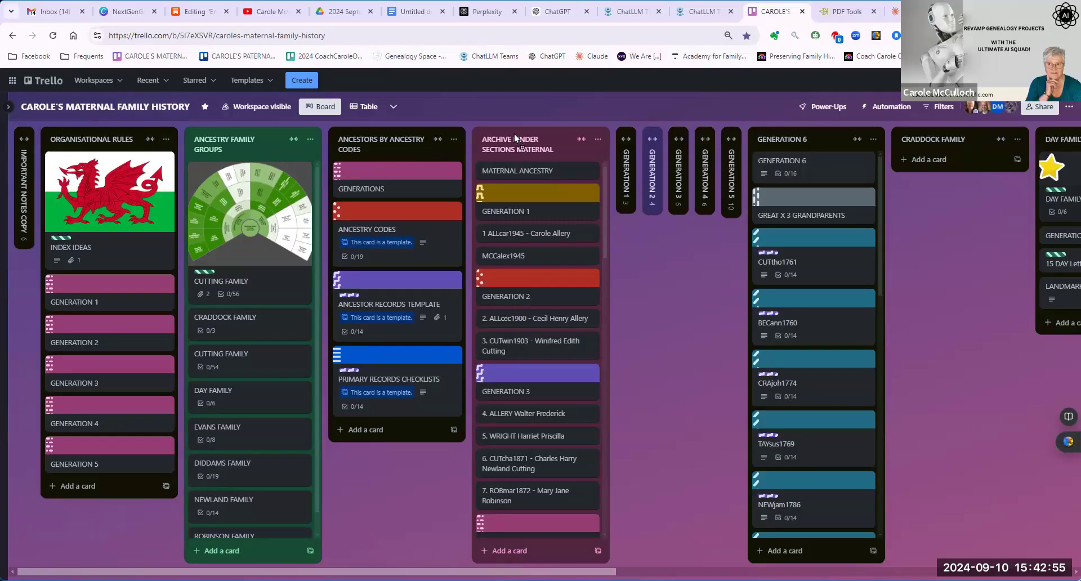
pyautogui.moveTo(525, 143); pyautogui.dragTo(526, 145)
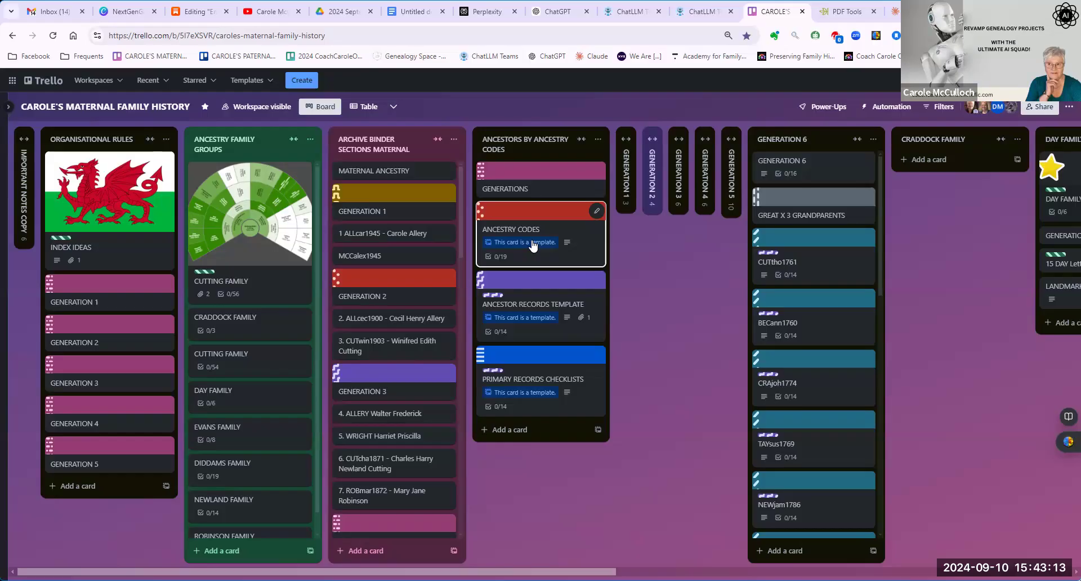
# In the PRIMARY RECORDS CHECKLISTS card, move CITIZENSHIP directly below CHURCH in the SECONDARY RECORDS RESEARCH checklist
pyautogui.click(530, 368)
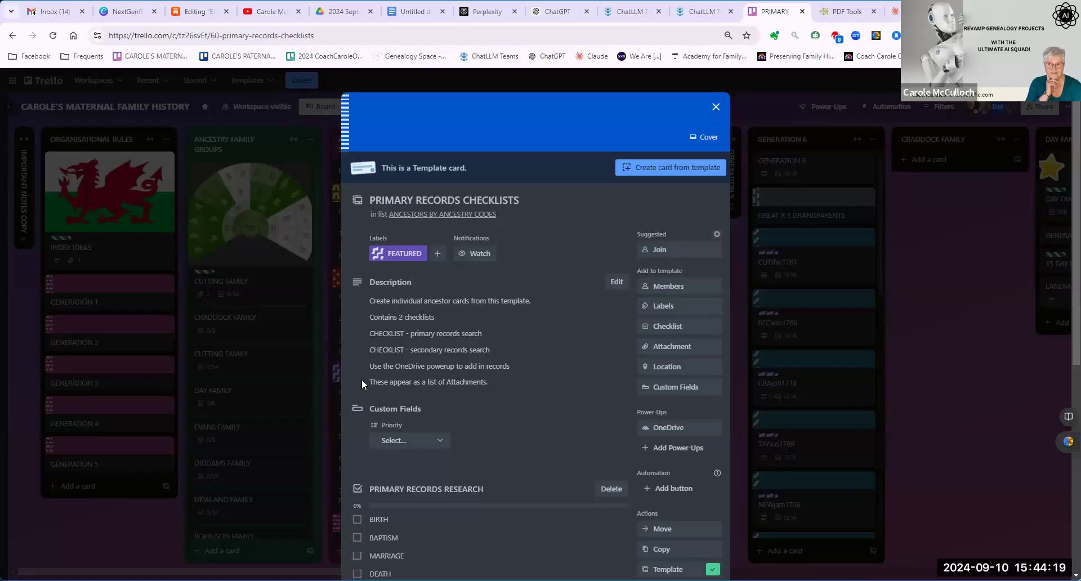
pyautogui.scroll(-4, 364, 323)
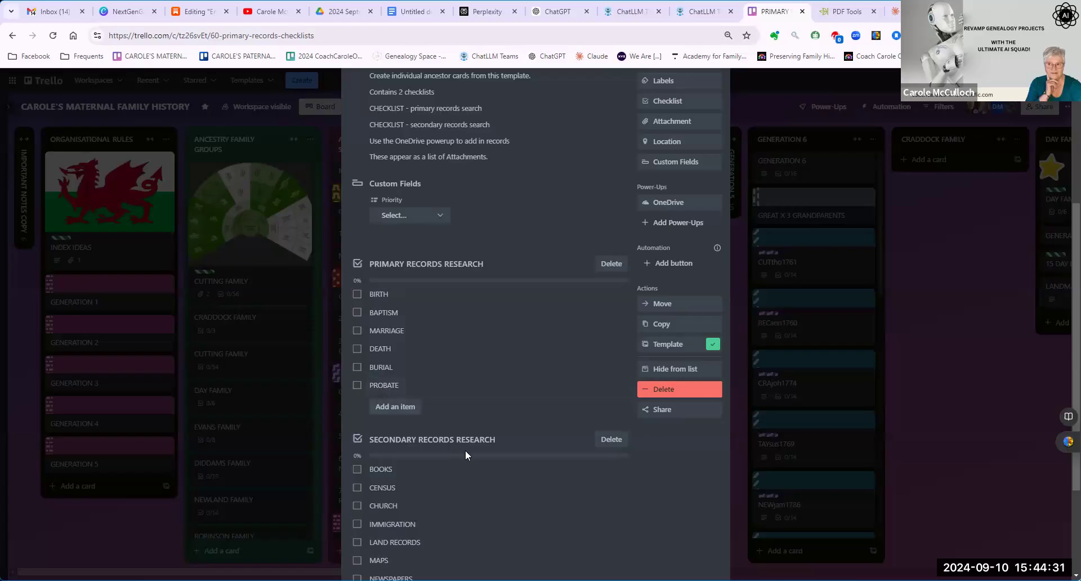
pyautogui.scroll(-3, 465, 451)
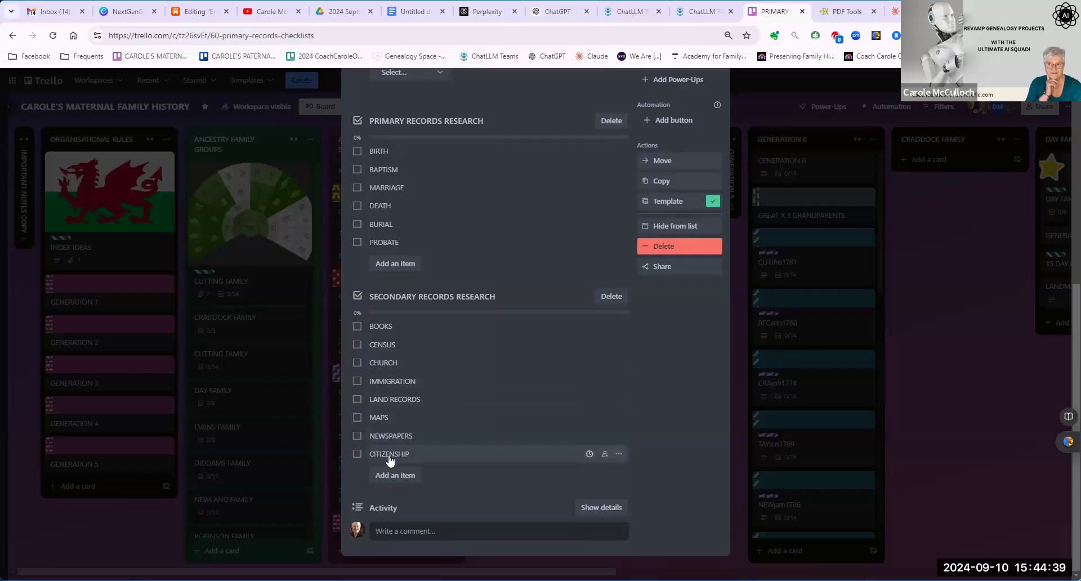
pyautogui.moveTo(388, 460); pyautogui.dragTo(388, 406)
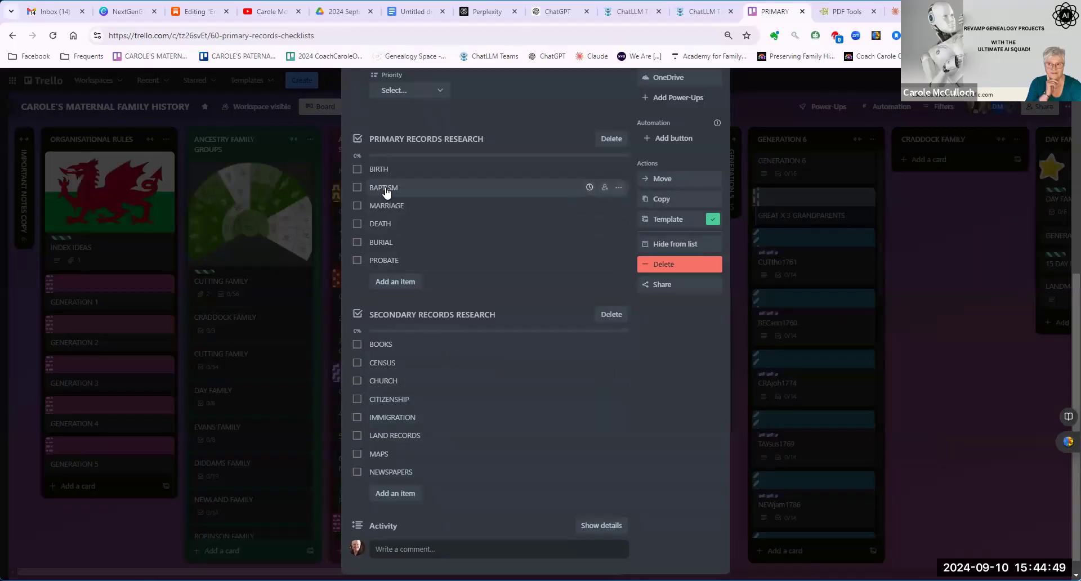
# Reorder the PRIMARY RECORDS RESEARCH checklist alphabetically as BAPTISM, BIRTH, BURIAL, DEATH, MARRIAGE, PROBATE
pyautogui.moveTo(386, 192); pyautogui.dragTo(388, 175)
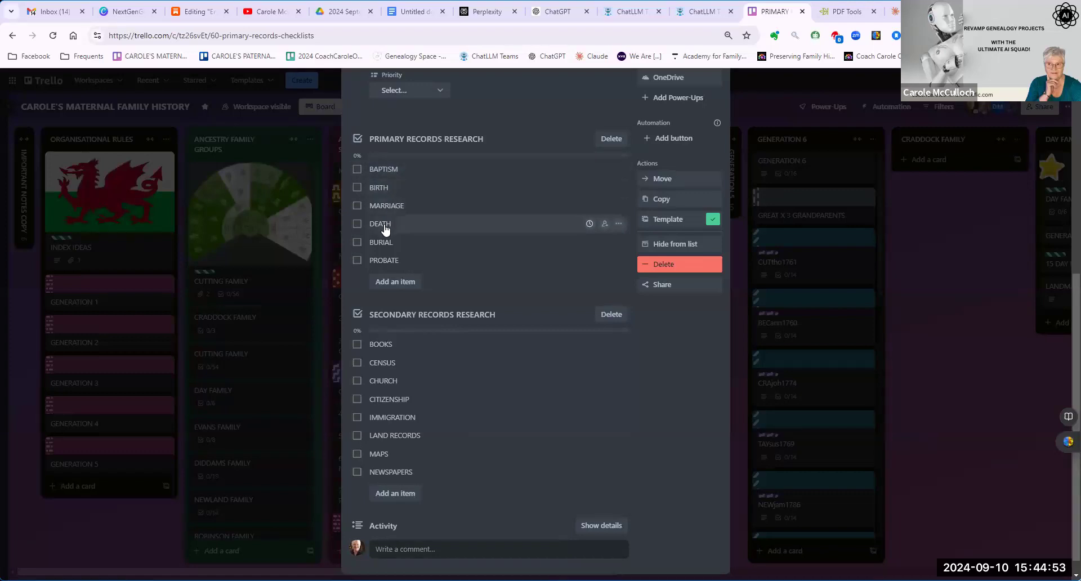
pyautogui.moveTo(385, 229); pyautogui.dragTo(382, 206)
pyautogui.moveTo(382, 244); pyautogui.dragTo(380, 207)
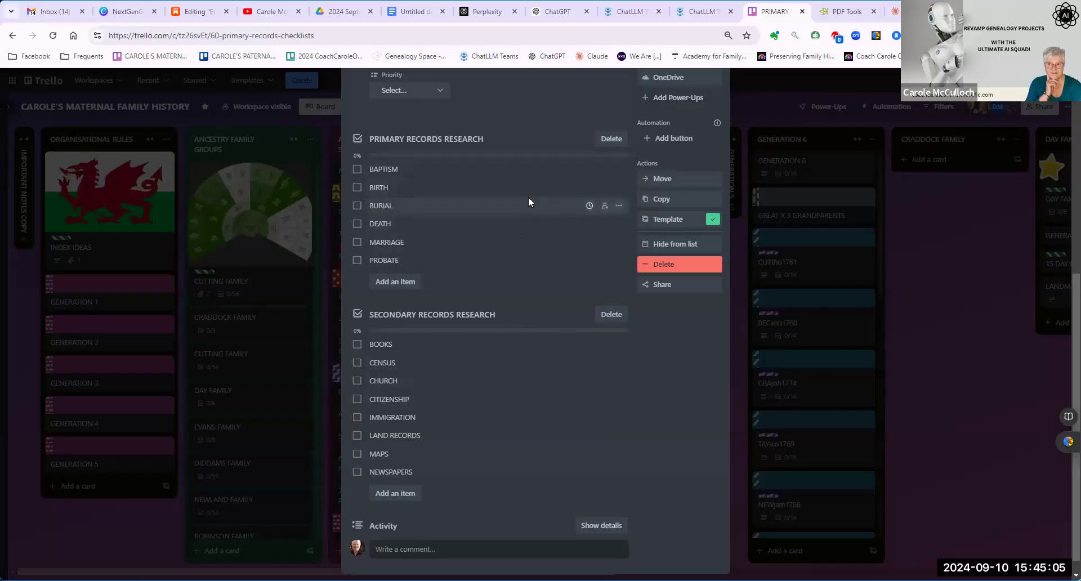
# Create a card named SAMPLE ANCESTOR from this template in the ORGANISATIONAL RULES list, keeping checklists and labels, and close the template card
pyautogui.scroll(4, 528, 197)
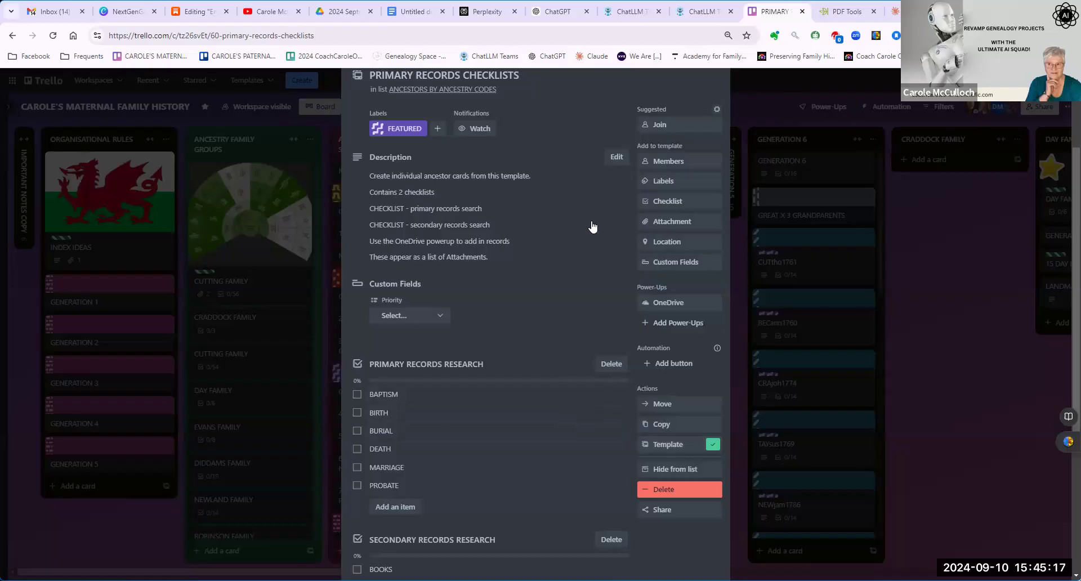
pyautogui.scroll(3, 589, 217)
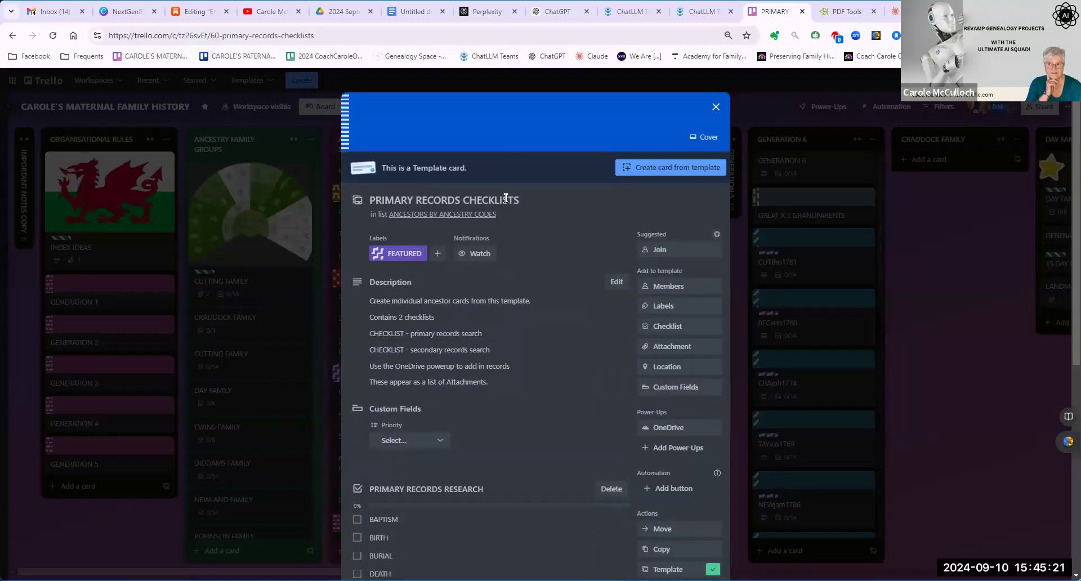
pyautogui.click(666, 170)
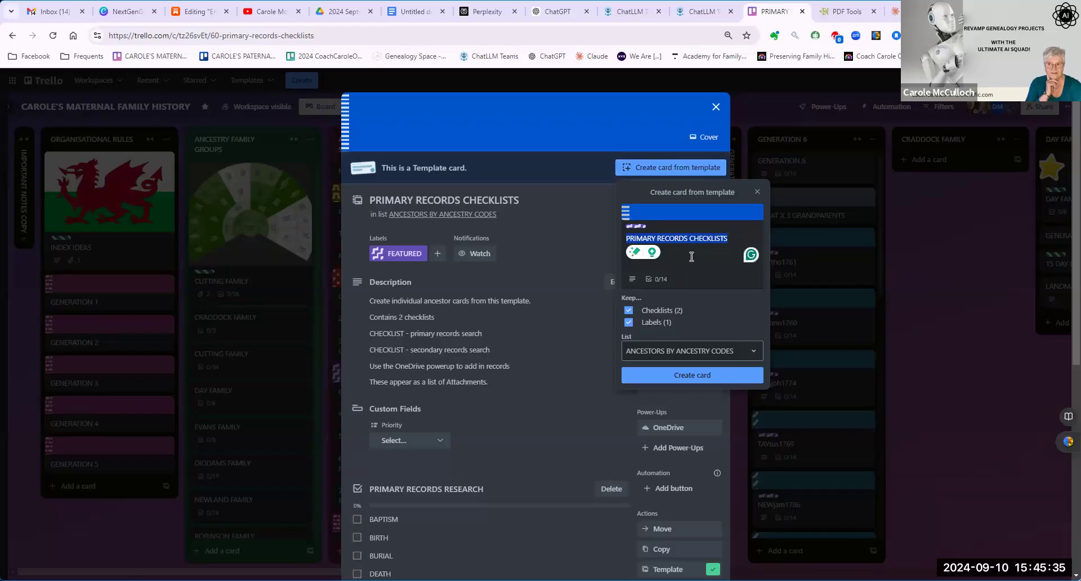
pyautogui.click(754, 352)
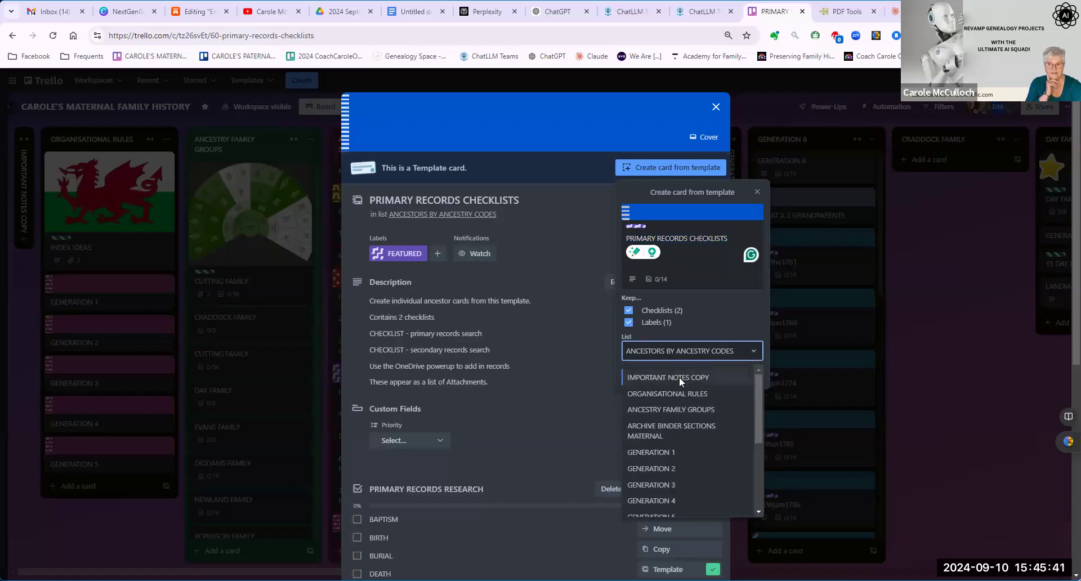
pyautogui.click(682, 393)
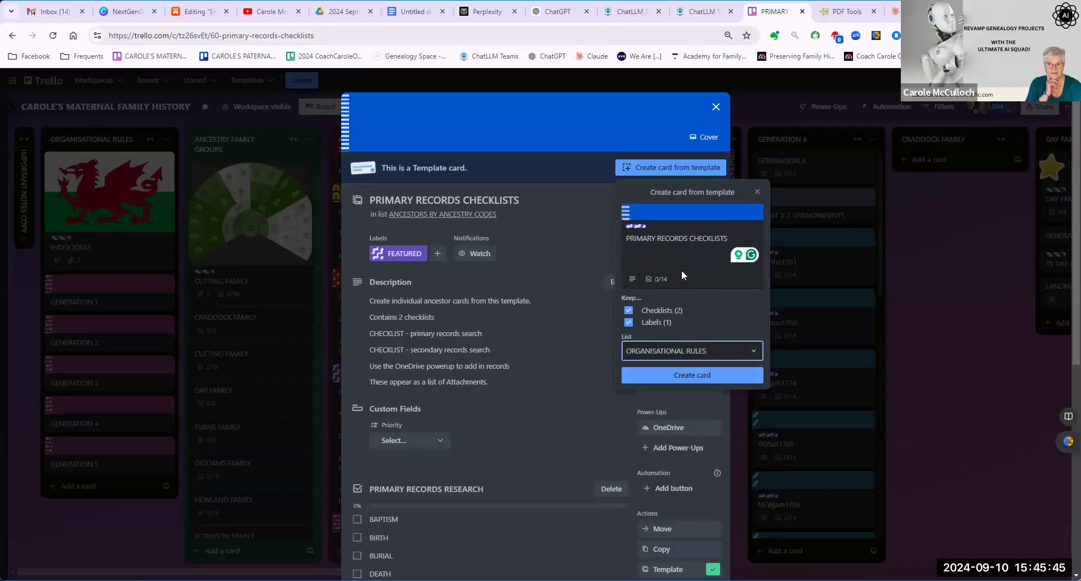
pyautogui.click(732, 239)
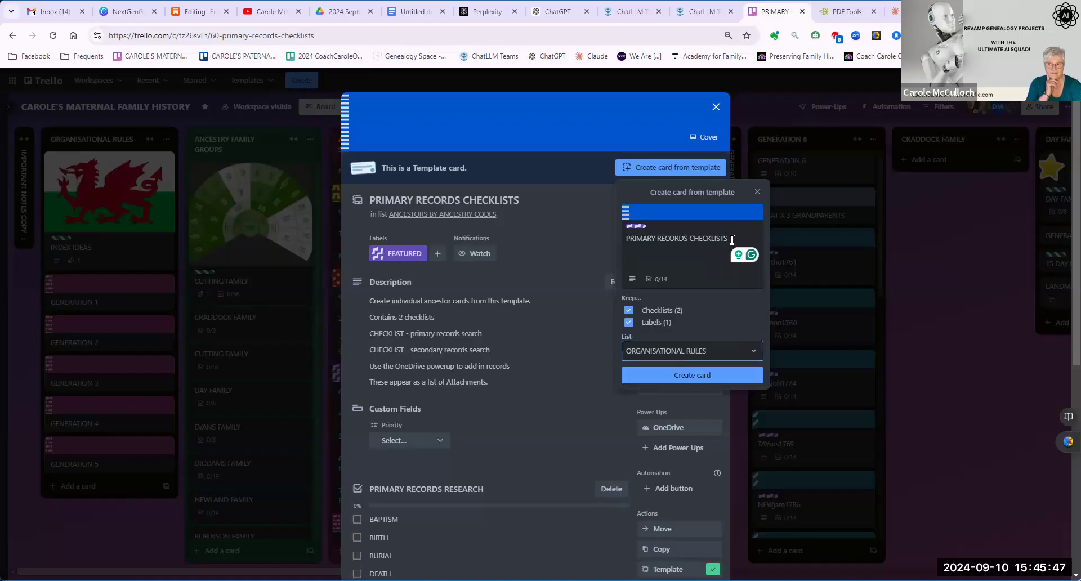
pyautogui.moveTo(728, 239); pyautogui.dragTo(626, 239)
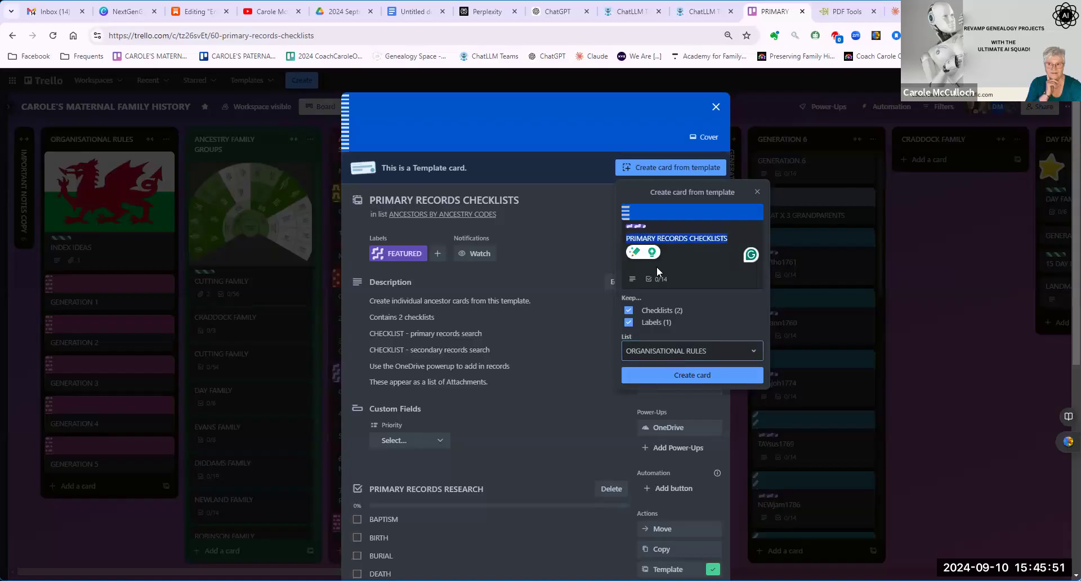
pyautogui.write('SAMPL ')
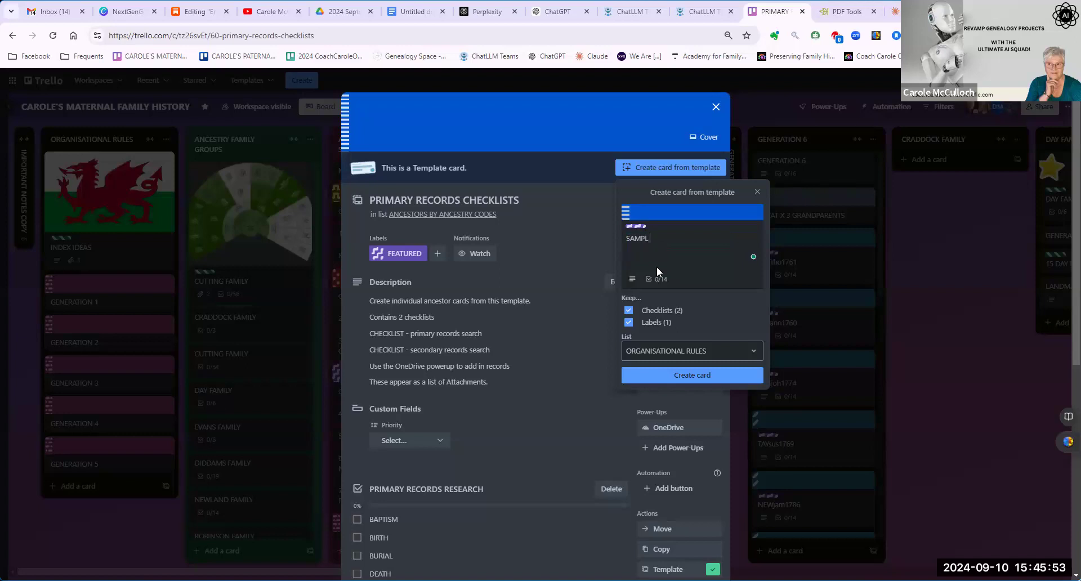
pyautogui.write(' ANCESTOR')
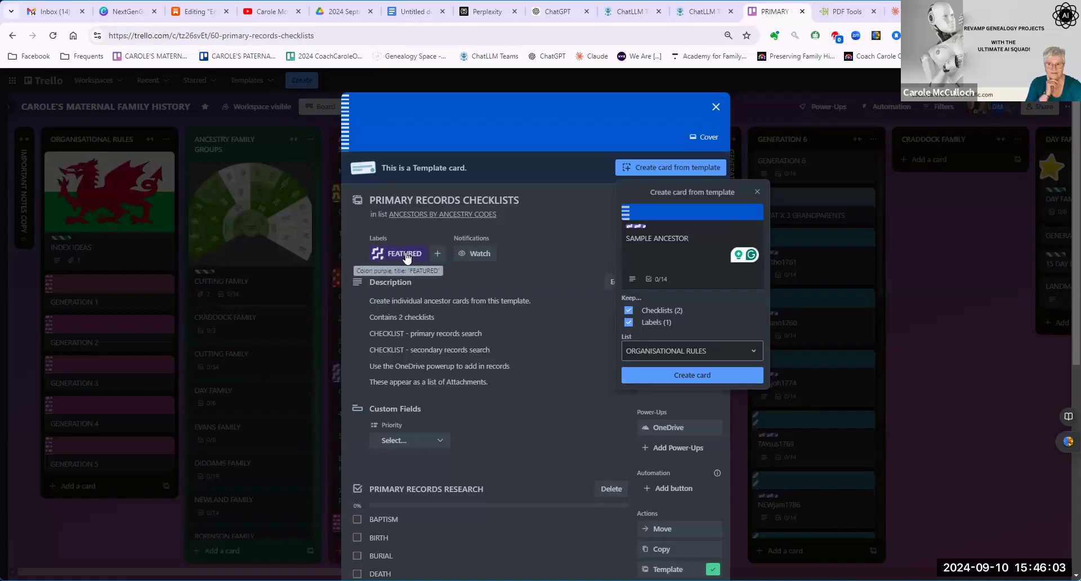
pyautogui.click(689, 374)
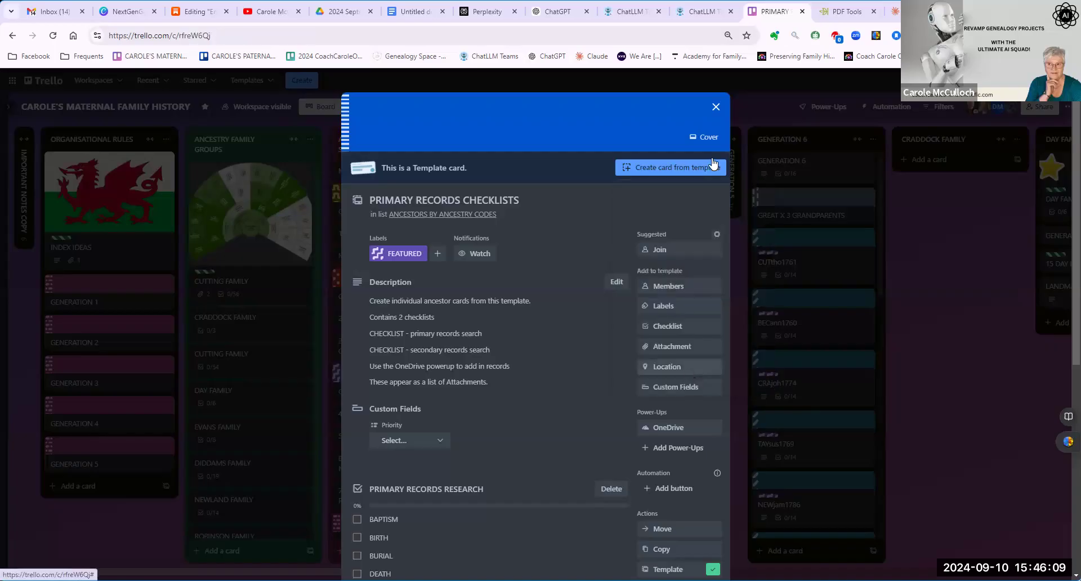
pyautogui.click(715, 107)
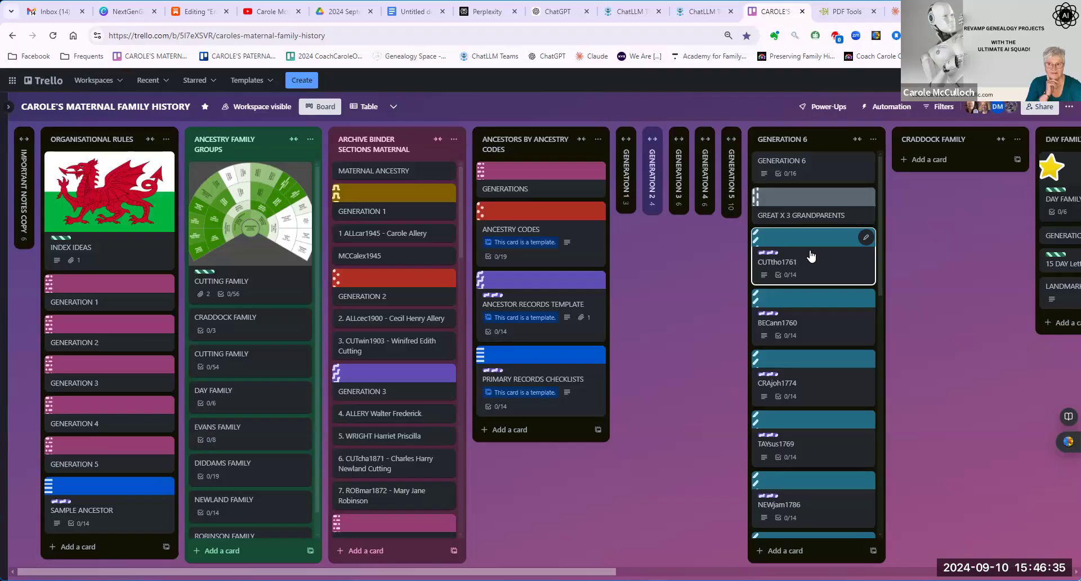
# Expand the GENERATION 5 list and add a card named SAMPLE FOR TEMPLATE to the ANCESTORS BY ANCESTRY CODES list
pyautogui.click(730, 143)
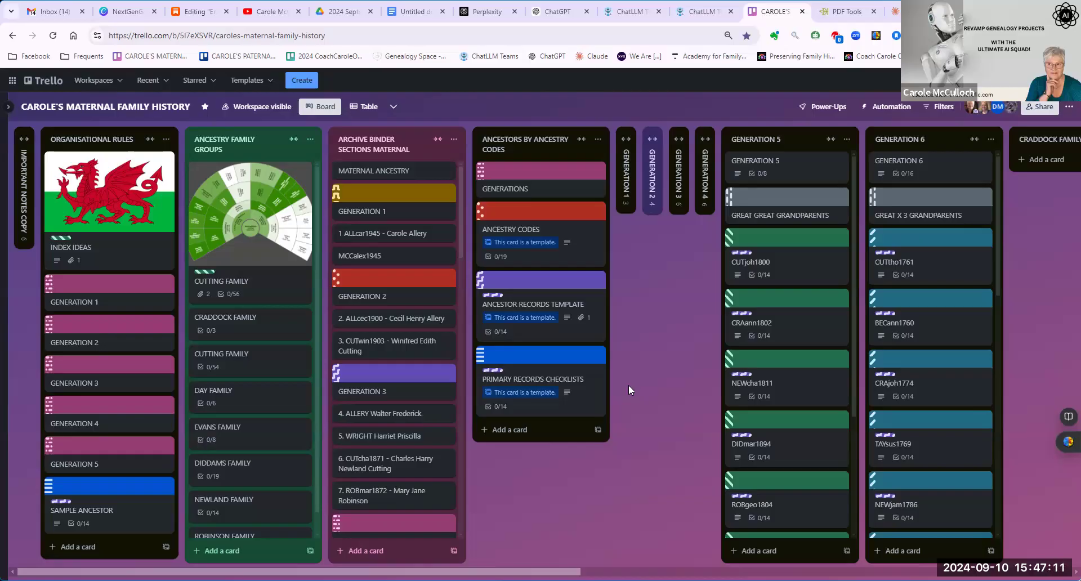
pyautogui.click(517, 431)
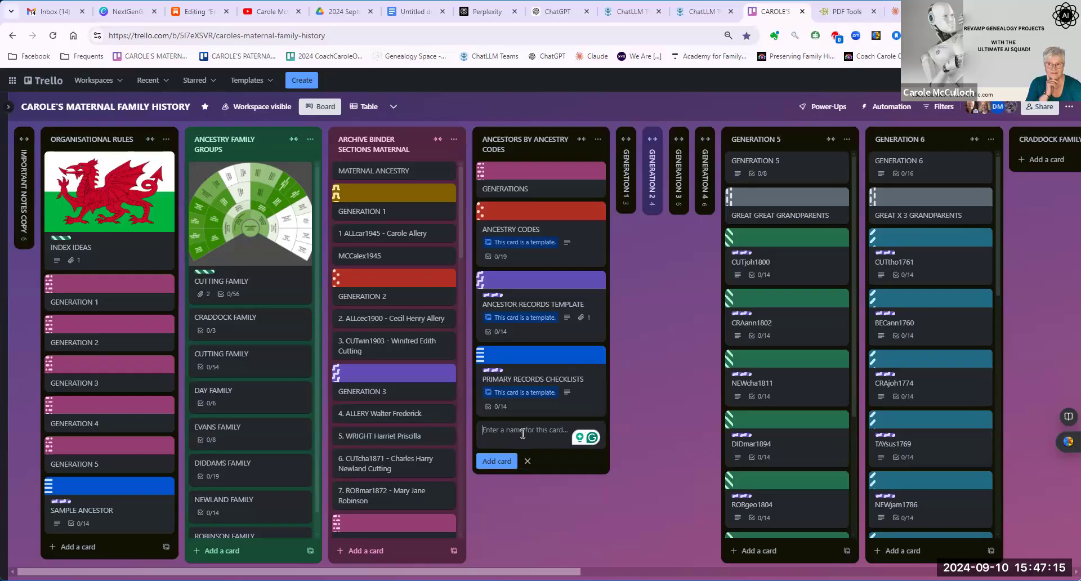
pyautogui.write('SAMPL')
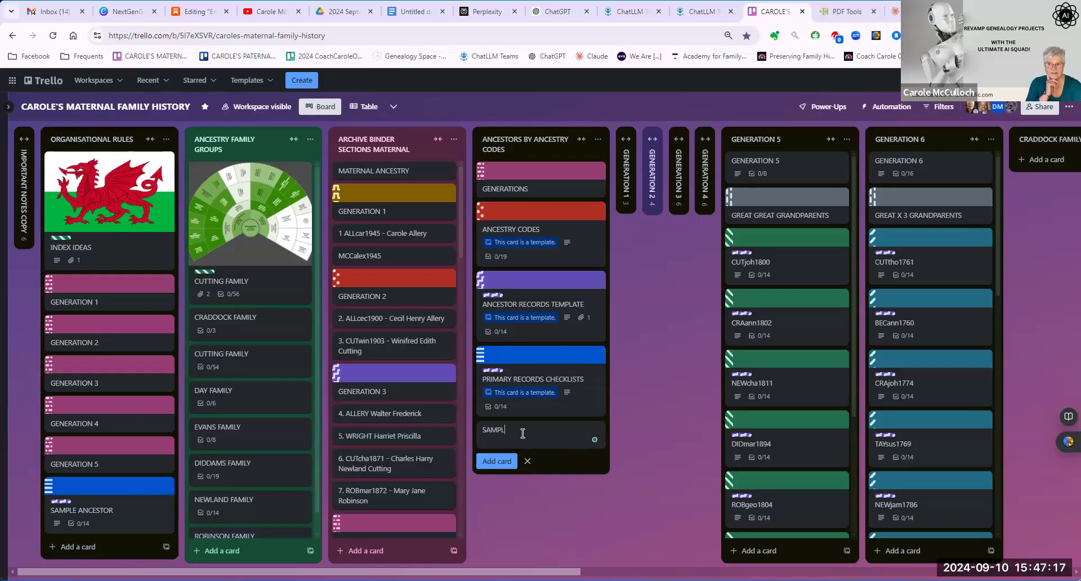
pyautogui.write('E FOR TEMPLATE')
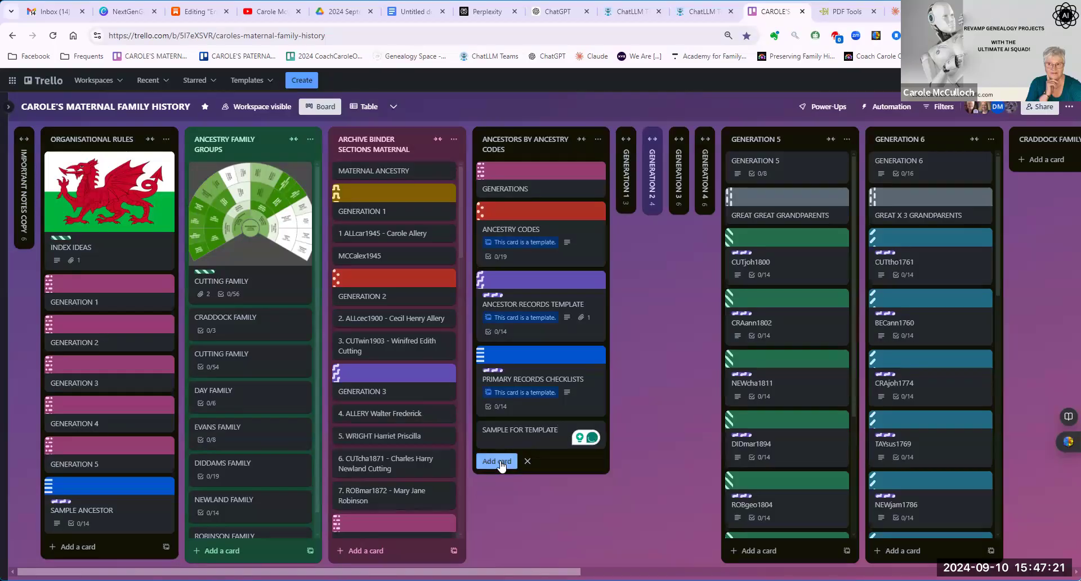
pyautogui.click(501, 462)
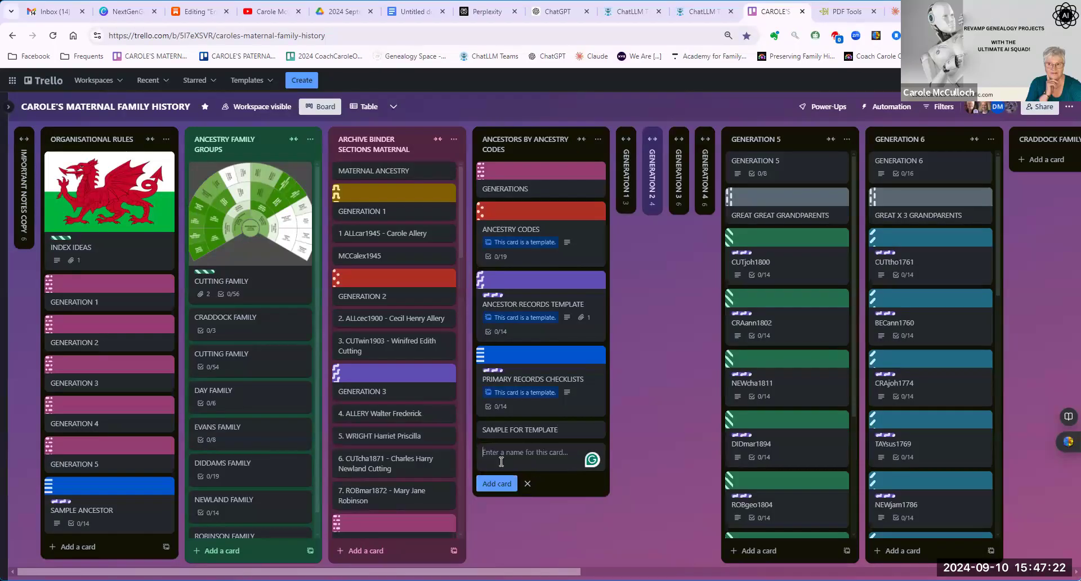
# Give the SAMPLE FOR TEMPLATE card the description "TYPE IN HERE" and save it
pyautogui.click(528, 431)
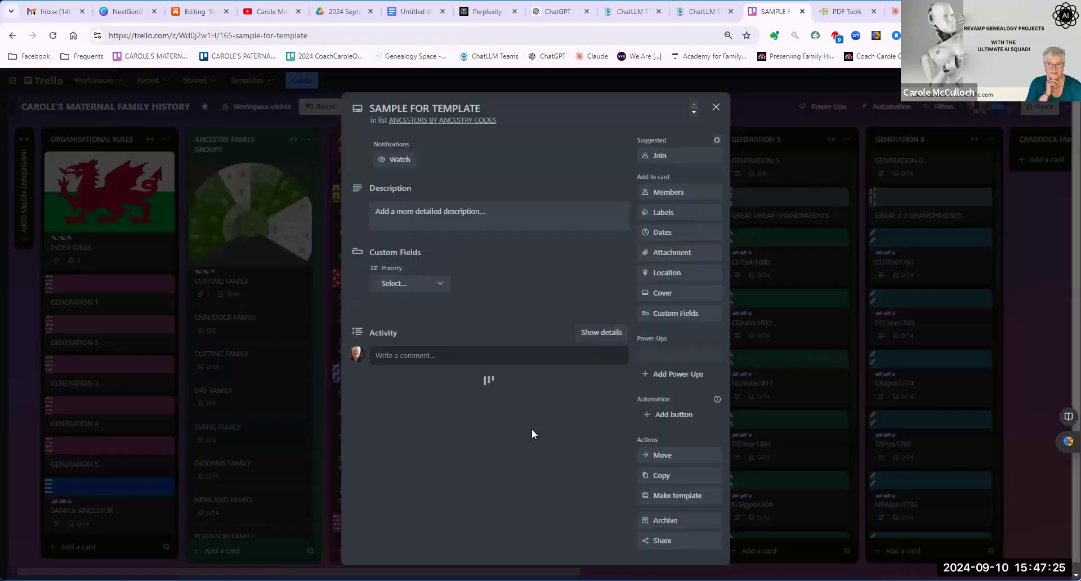
pyautogui.click(429, 273)
pyautogui.write('TYPE IN CDES')
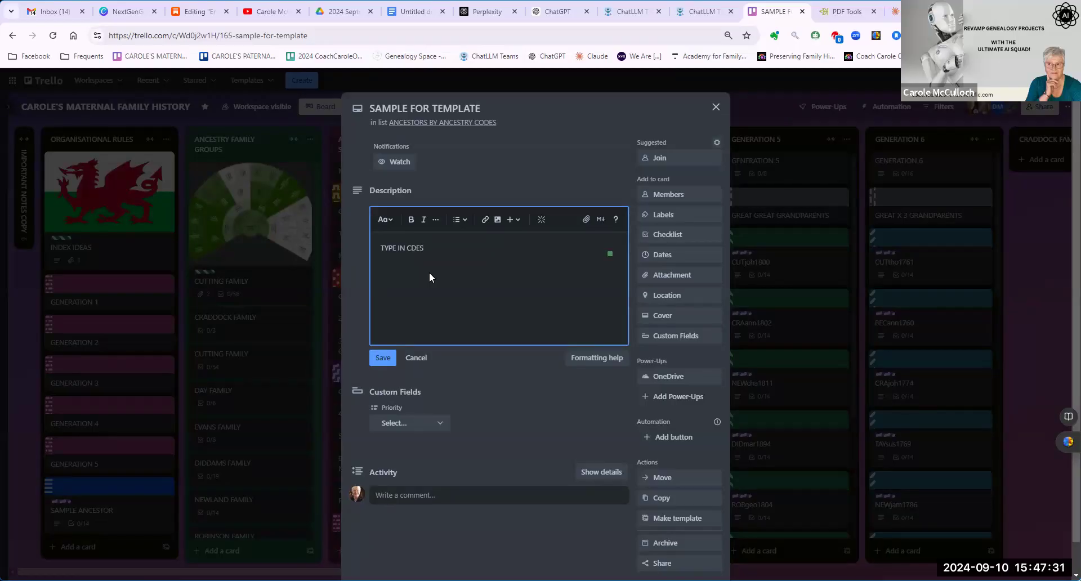
pyautogui.press('BackSpace')
pyautogui.press('BackSpace')
pyautogui.press('BackSpace')
pyautogui.press('BackSpace')
pyautogui.write('HERE')
pyautogui.click(384, 358)
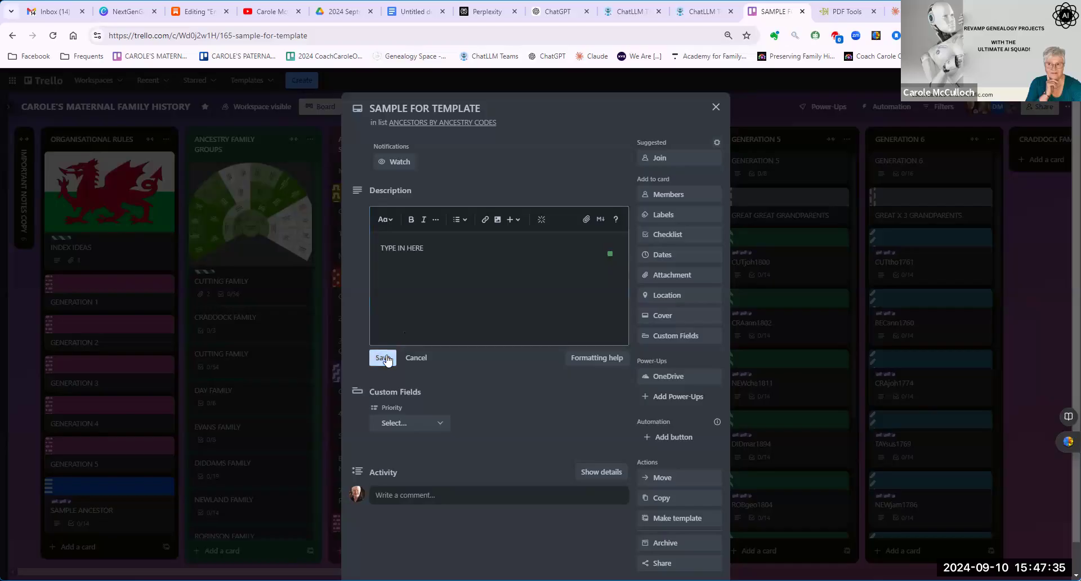
# Add a checklist titled RECORDS to the SAMPLE FOR TEMPLATE card
pyautogui.click(655, 241)
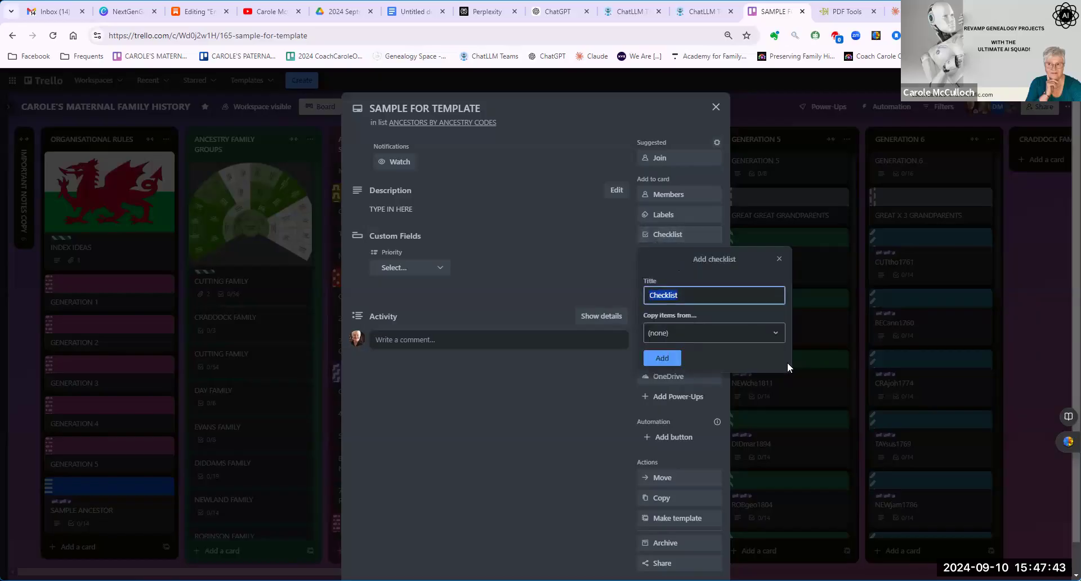
pyautogui.write('RECORDS')
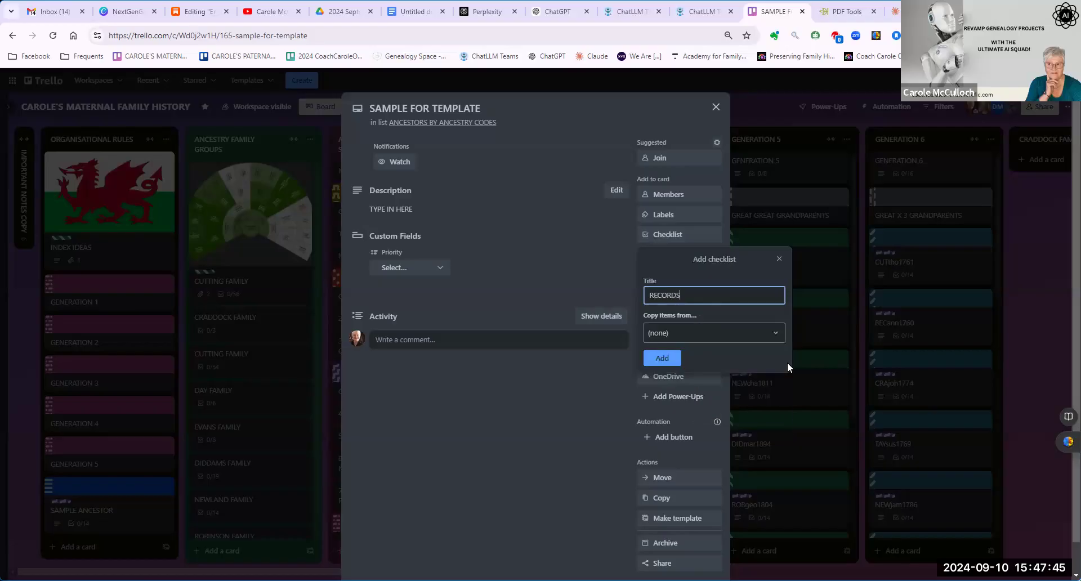
pyautogui.click(661, 357)
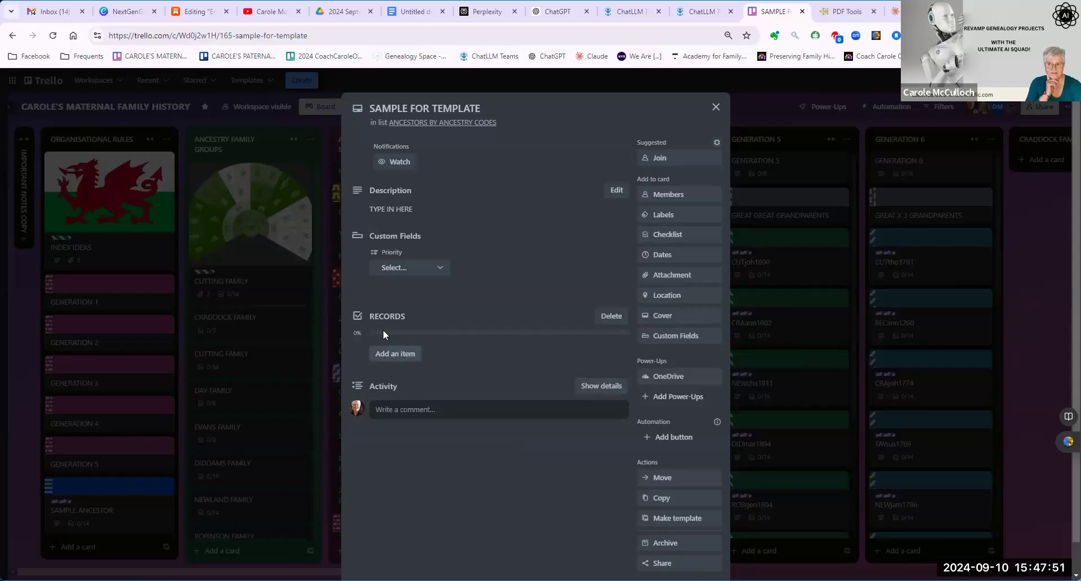
# Add the items BAPTISM, BIRTH and BURIAL to the RECORDS checklist
pyautogui.click(394, 354)
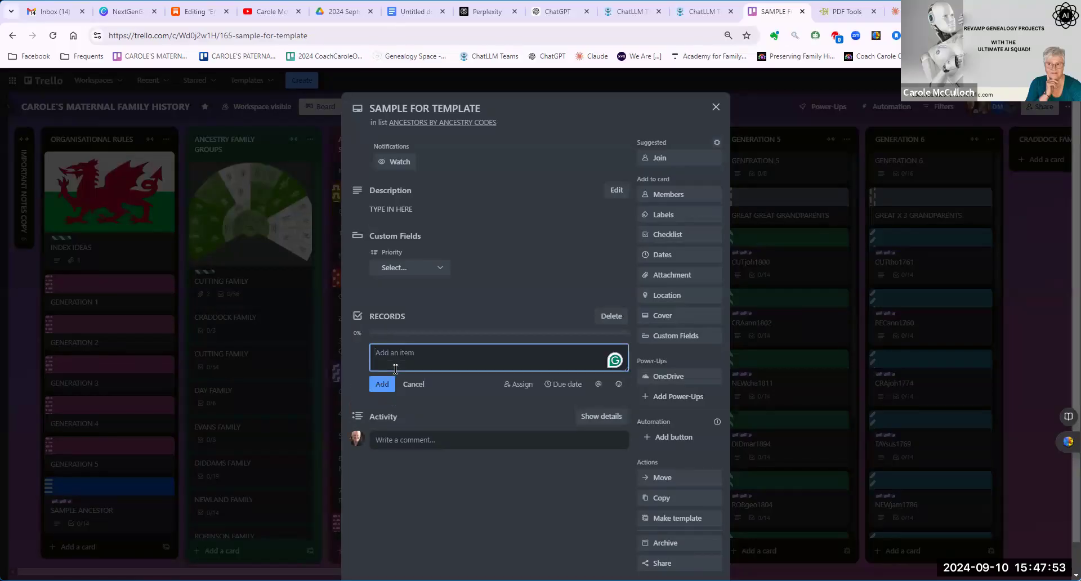
pyautogui.write('BAPTISM')
pyautogui.press('Return')
pyautogui.write('BIRTH')
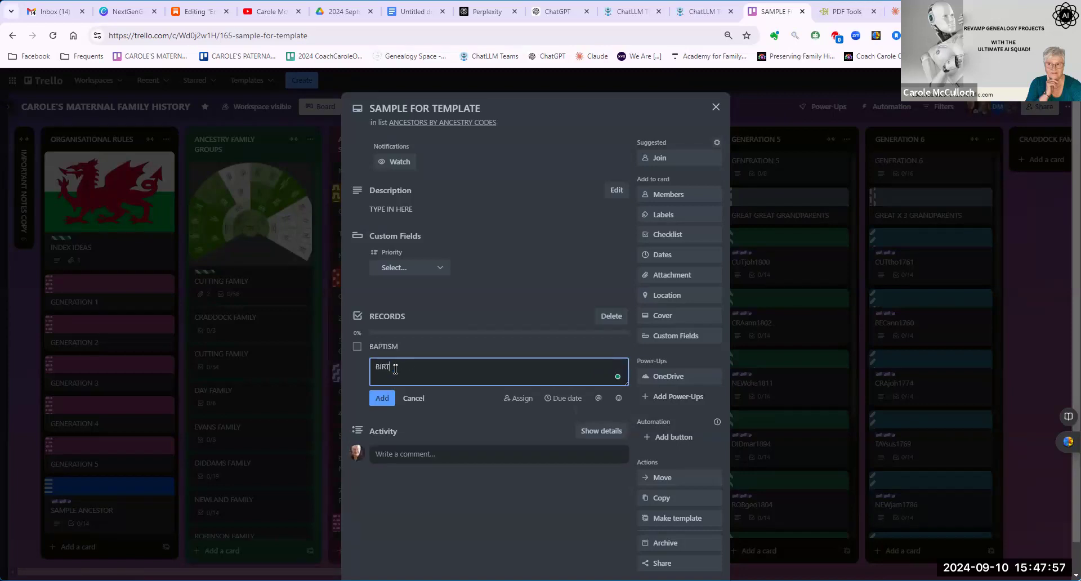
pyautogui.press('Return')
pyautogui.write('BURIAL')
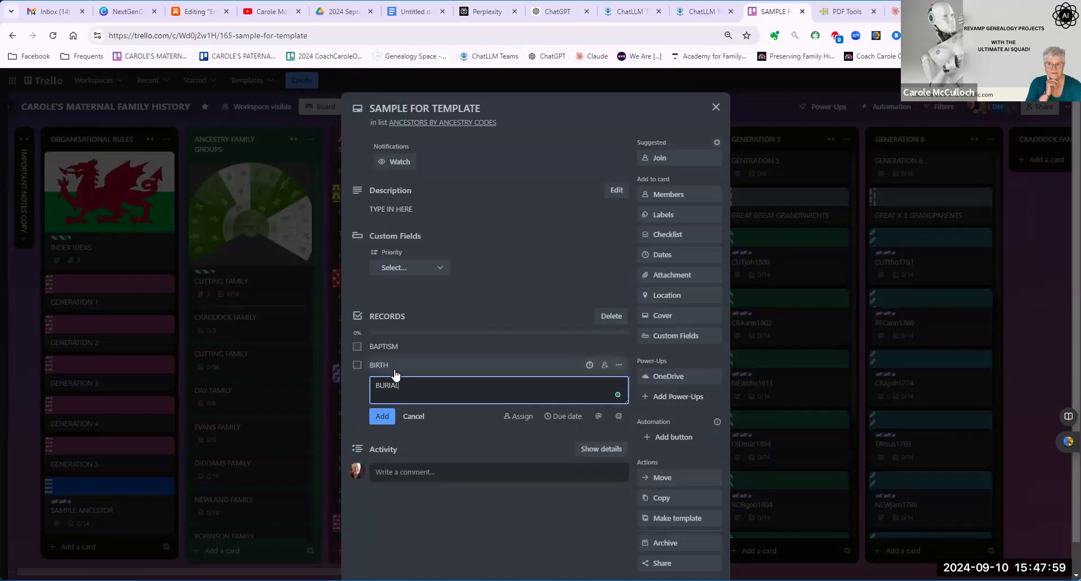
pyautogui.press('Return')
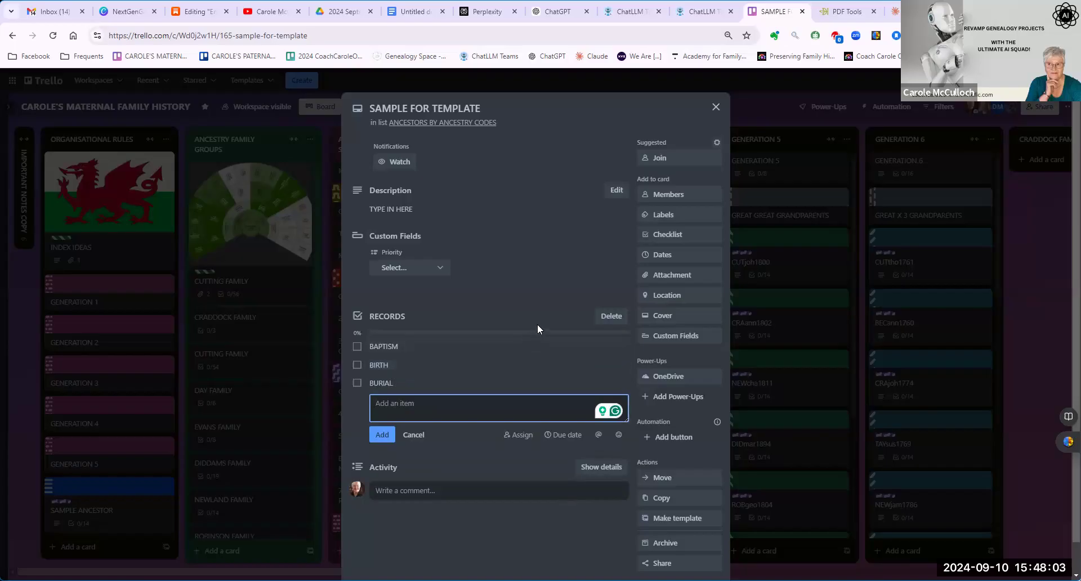
# Apply the purple FEATURED label to the SAMPLE FOR TEMPLATE card and turn the card into a template
pyautogui.click(659, 216)
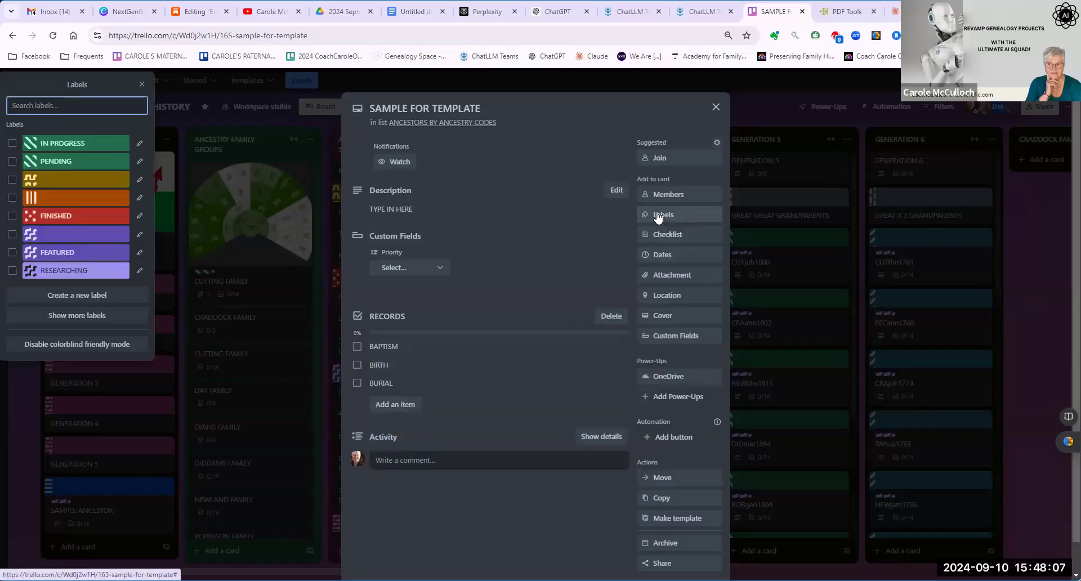
pyautogui.click(66, 255)
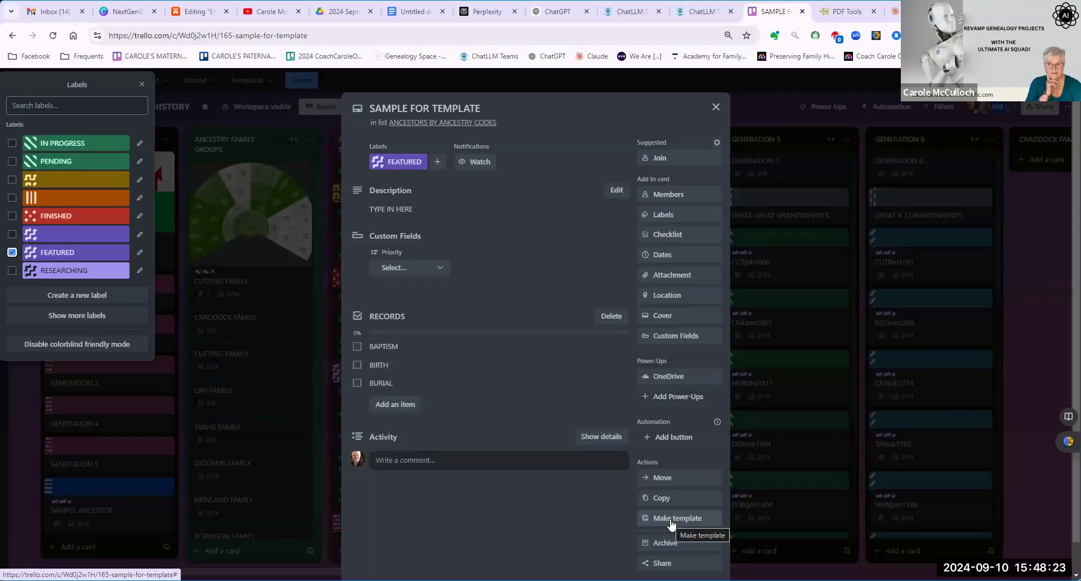
pyautogui.click(670, 520)
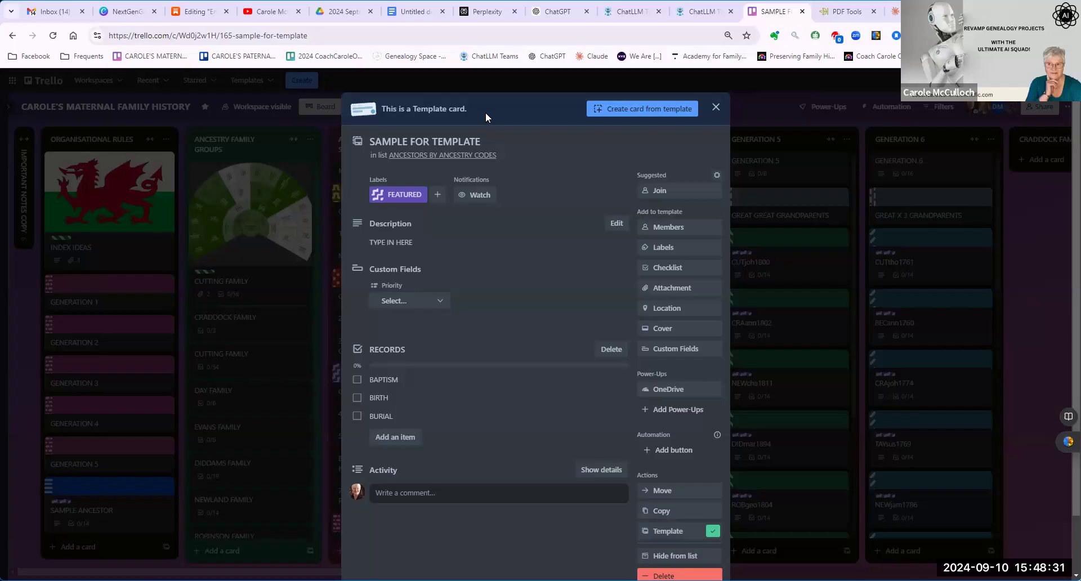
# Give the SAMPLE FOR TEMPLATE card the blue and pink flower photo from Unsplash as its cover, and return to the board
pyautogui.click(658, 330)
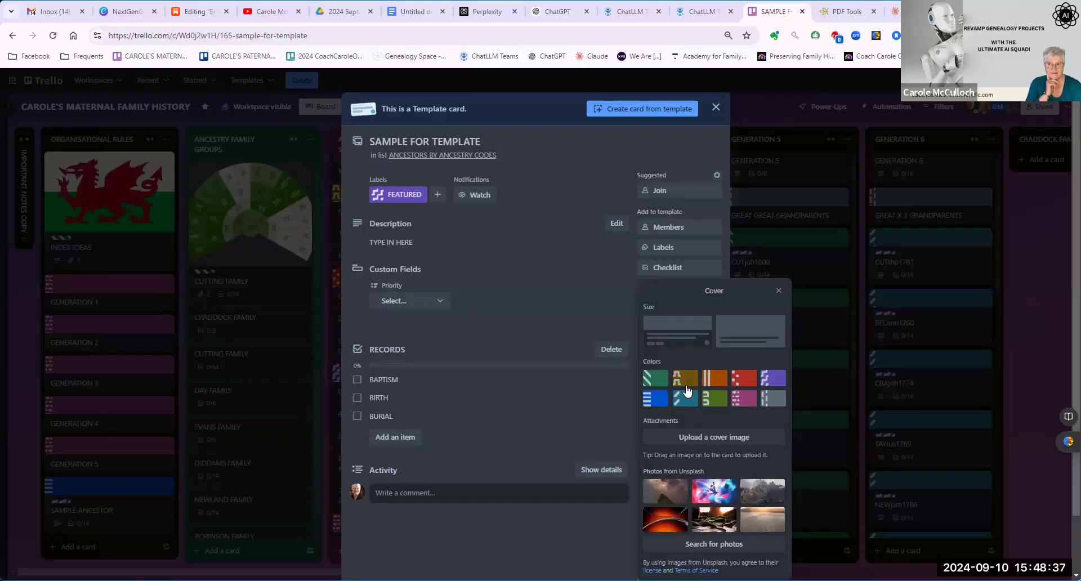
pyautogui.click(714, 489)
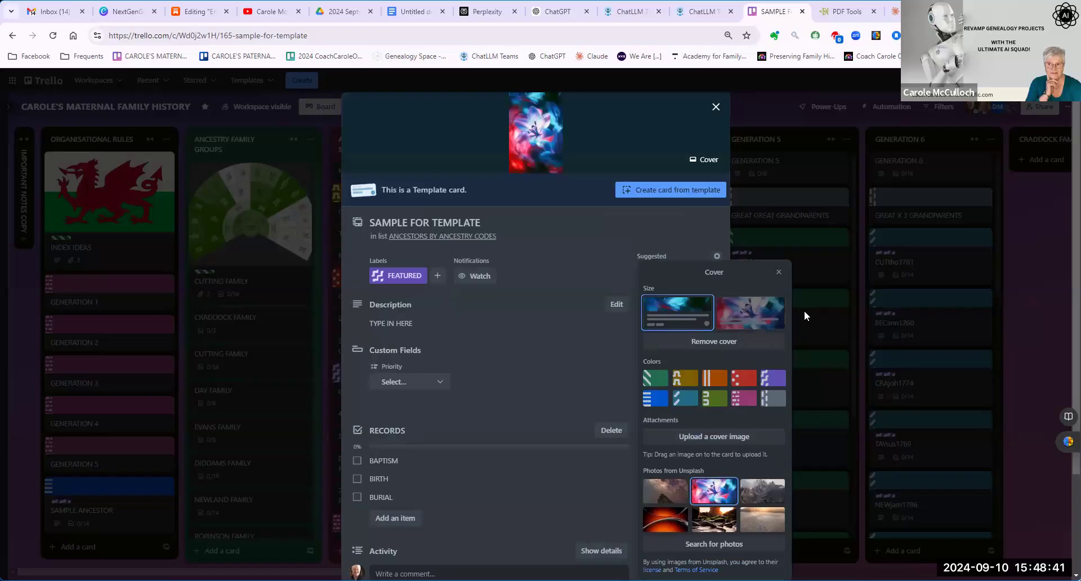
pyautogui.click(716, 106)
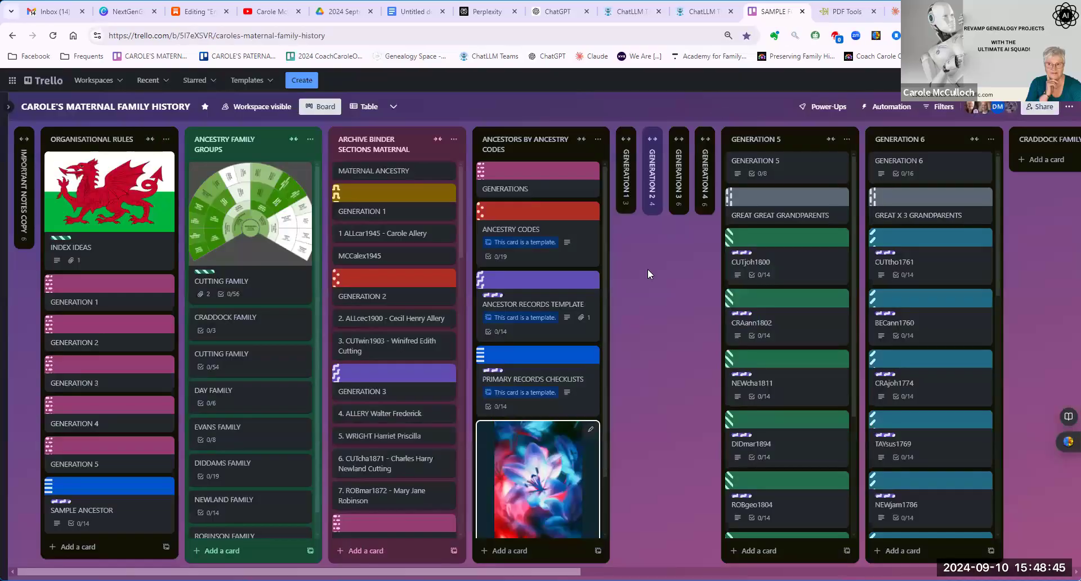
pyautogui.scroll(-1, 563, 388)
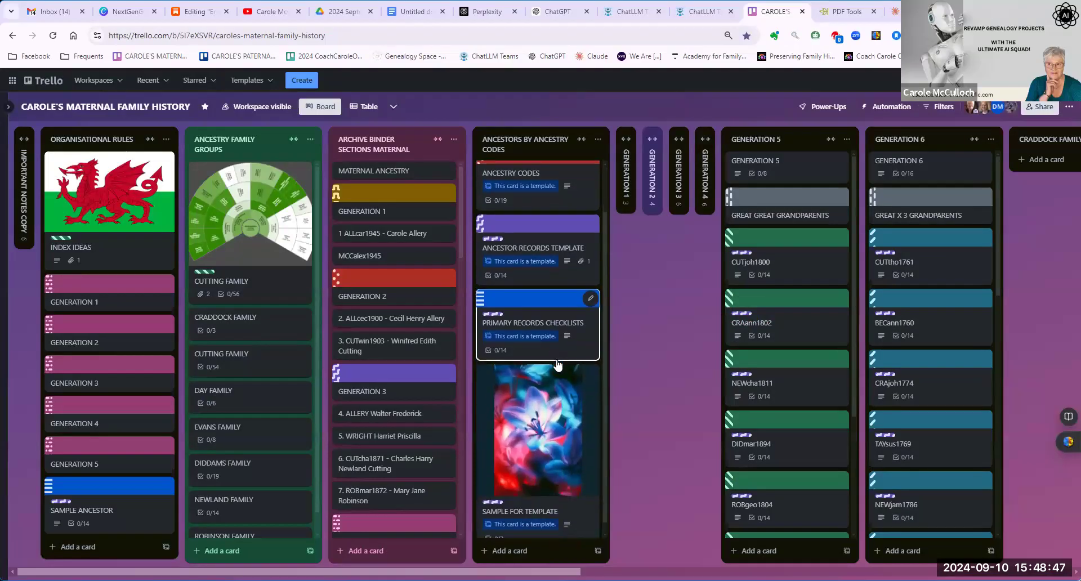